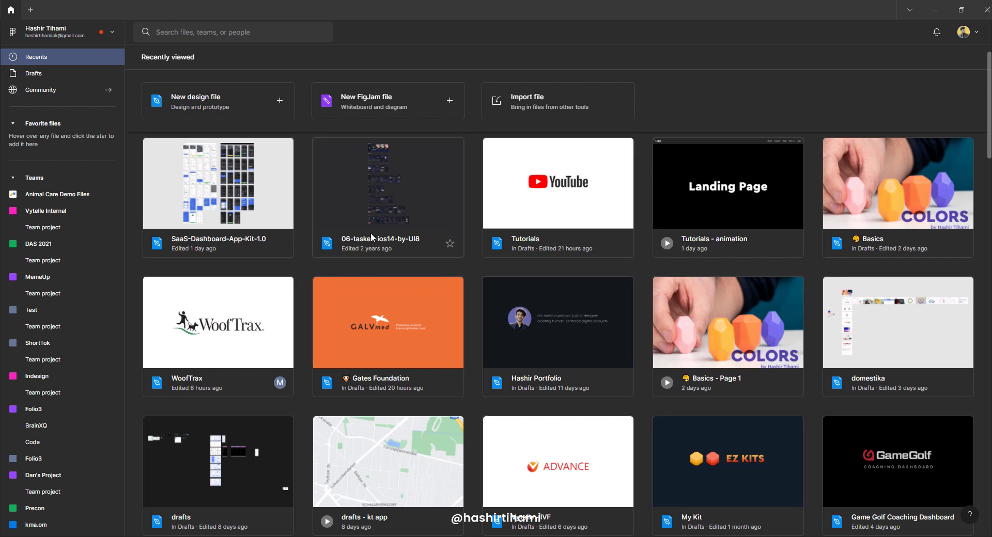
# Remove the 'Tutorials - animation' card from the Recently viewed files using its context menu.
pyautogui.rightClick(730, 203)
pyautogui.click(682, 269)
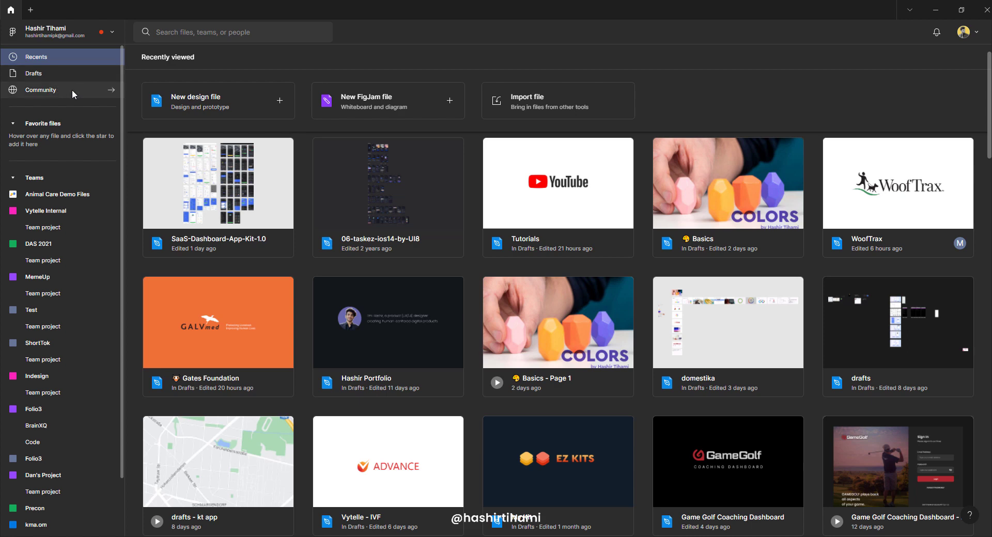
# Show the Community Plugins page and browse plugins like uiLogos, Fontpair and Avatarg.
pyautogui.click(95, 90)
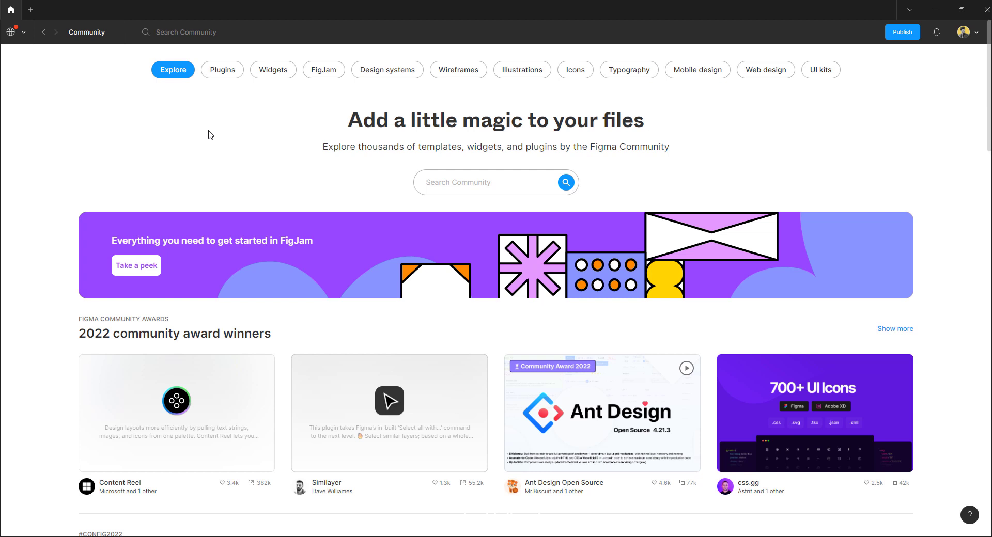
pyautogui.click(230, 73)
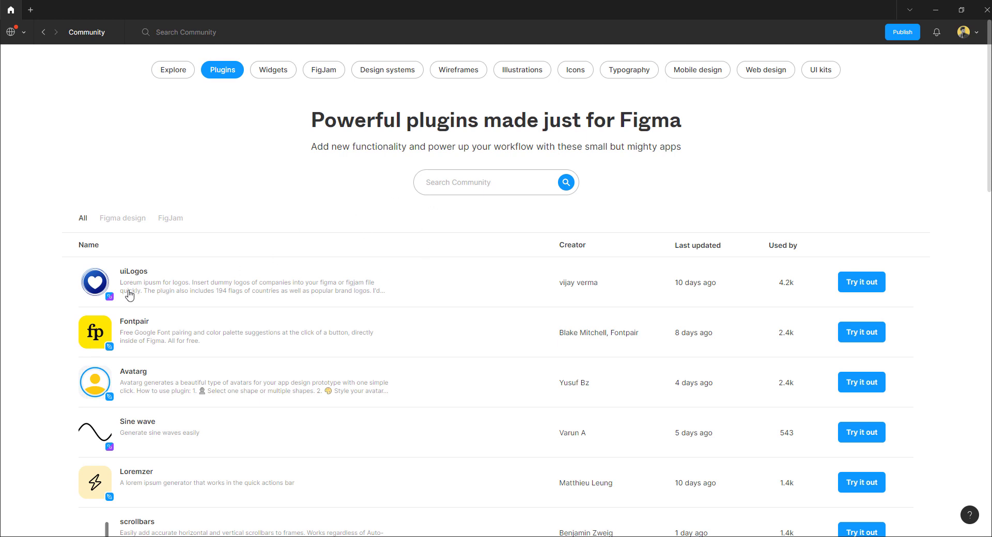
pyautogui.scroll(-5, 235, 332)
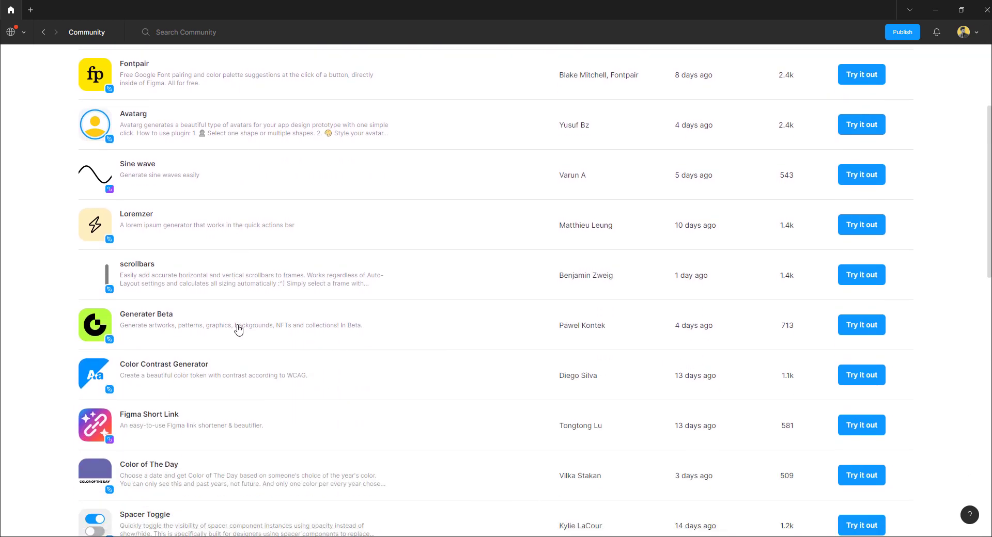
pyautogui.scroll(-3, 239, 331)
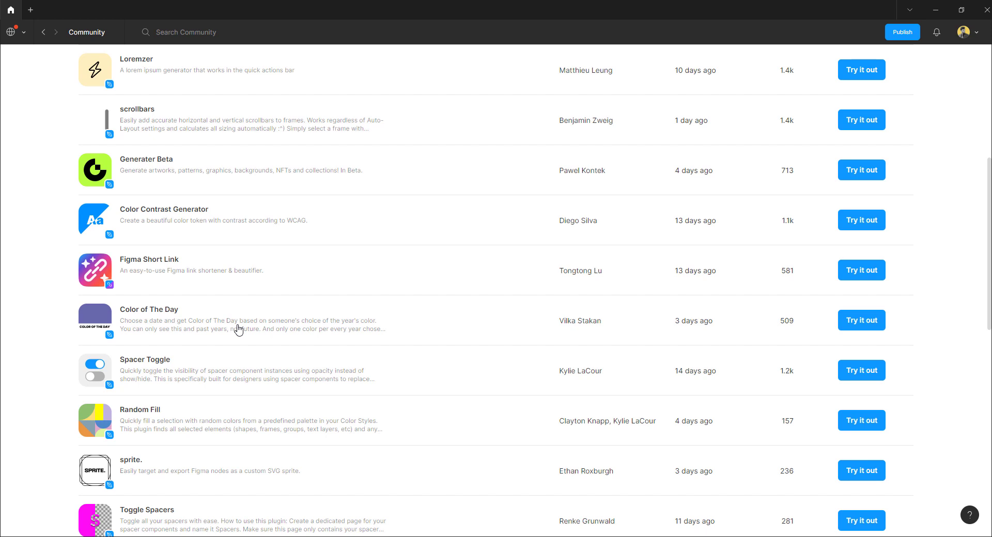
pyautogui.scroll(3, 275, 336)
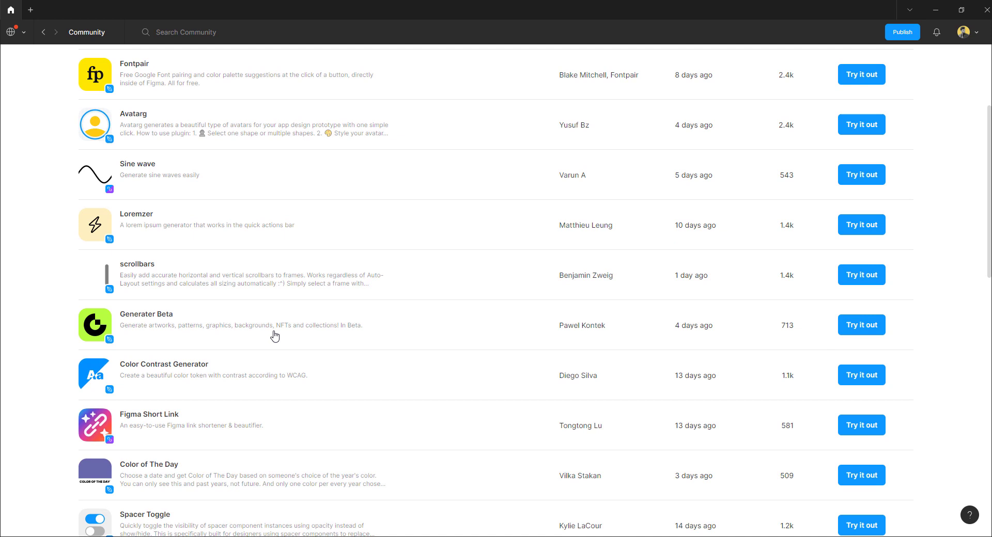
pyautogui.scroll(2, 275, 336)
pyautogui.scroll(1, 274, 336)
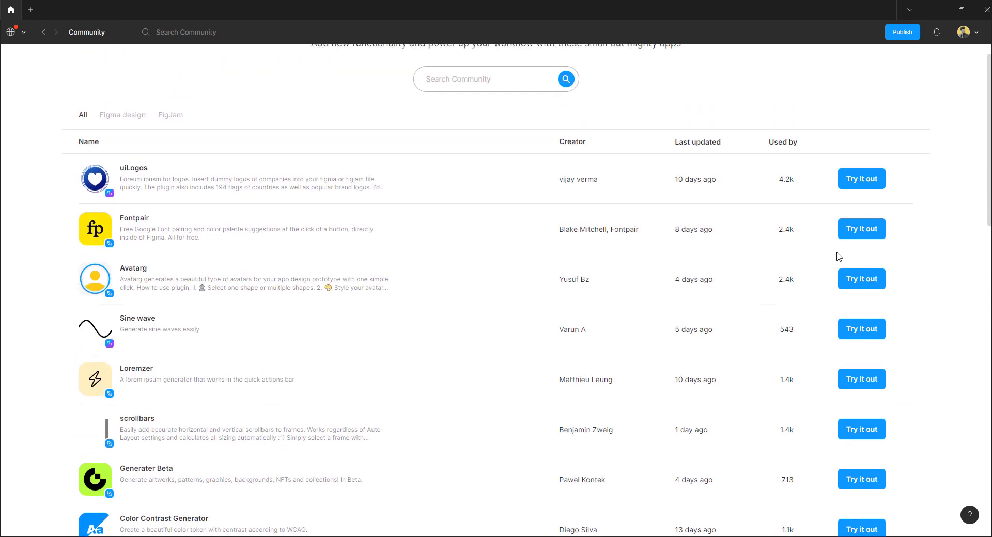
pyautogui.scroll(2, 358, 291)
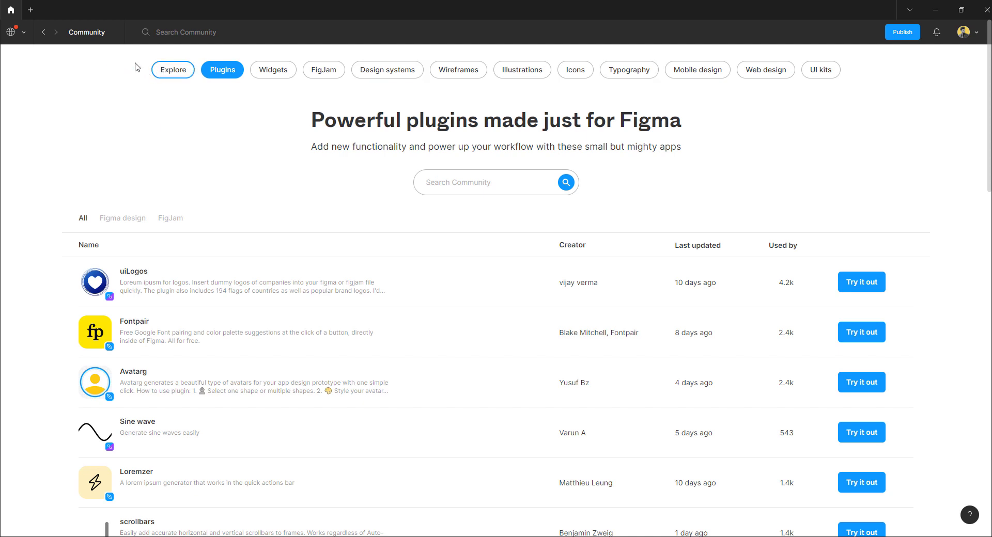
# Switch from Community back to the personal Recently viewed files home via the globe menu.
pyautogui.click(23, 37)
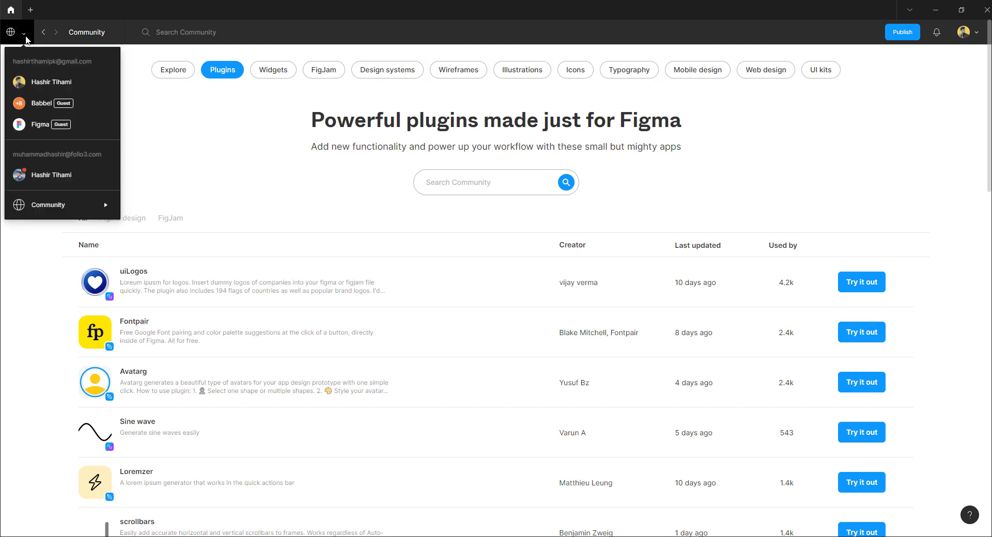
pyautogui.click(43, 81)
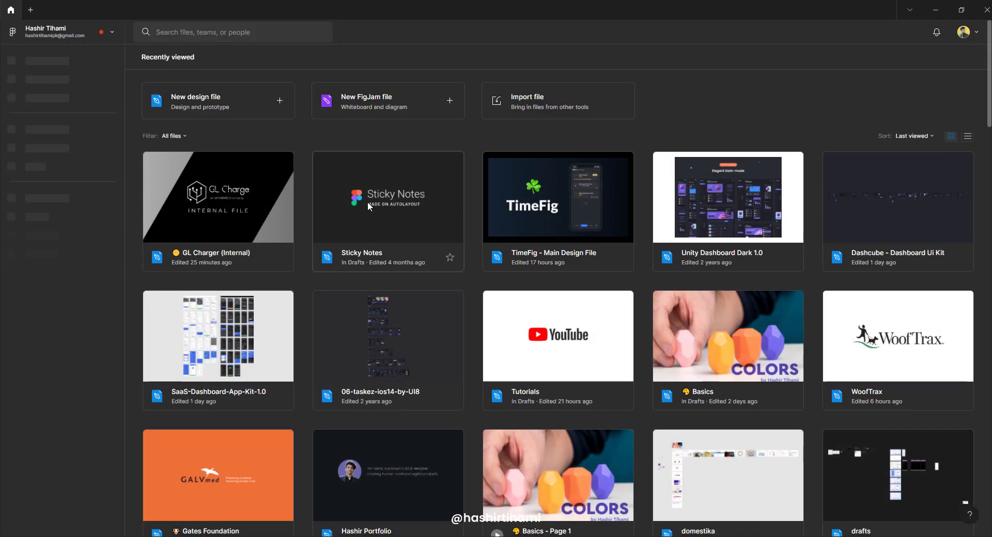
pyautogui.scroll(-4, 295, 147)
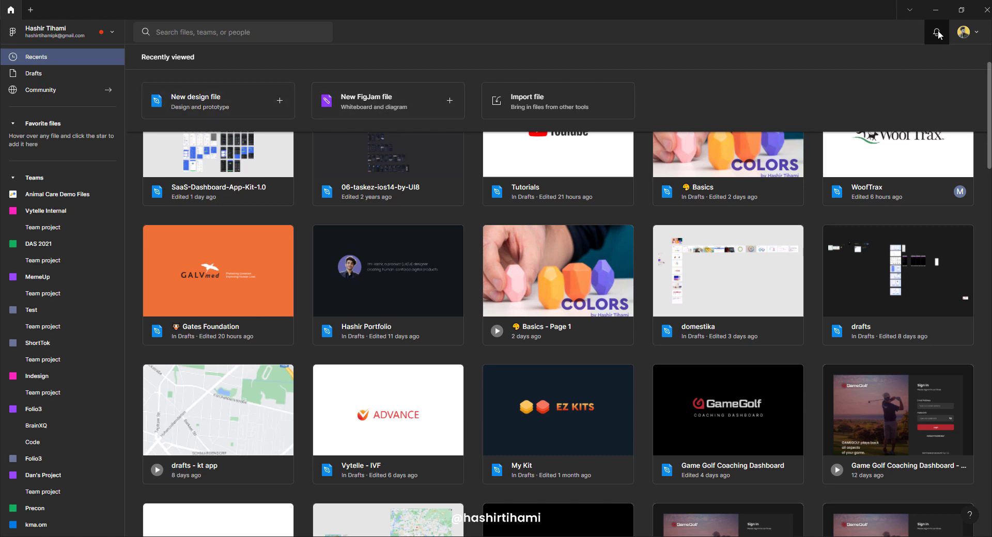
# Bring up the account avatar menu and dismiss it without changes.
pyautogui.click(978, 37)
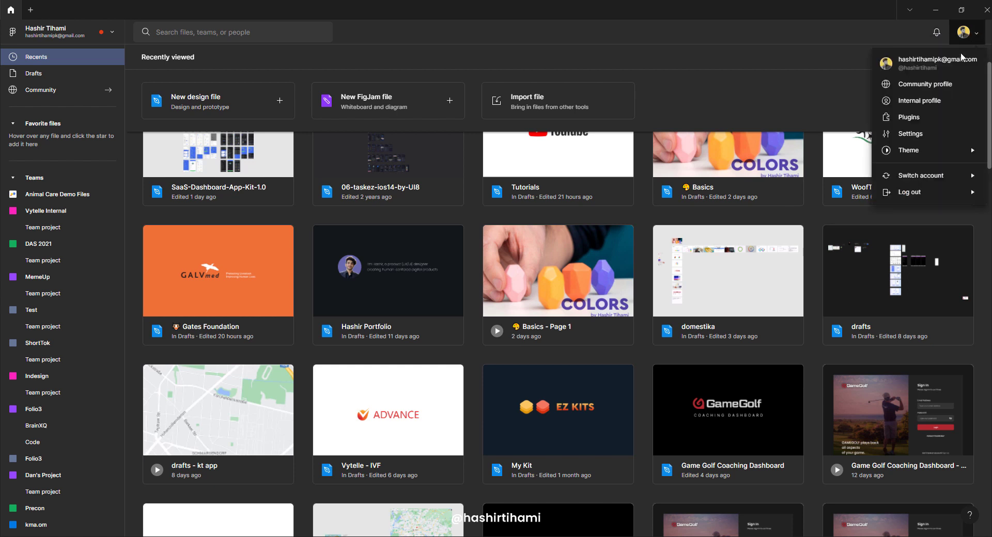
pyautogui.moveTo(906, 183)
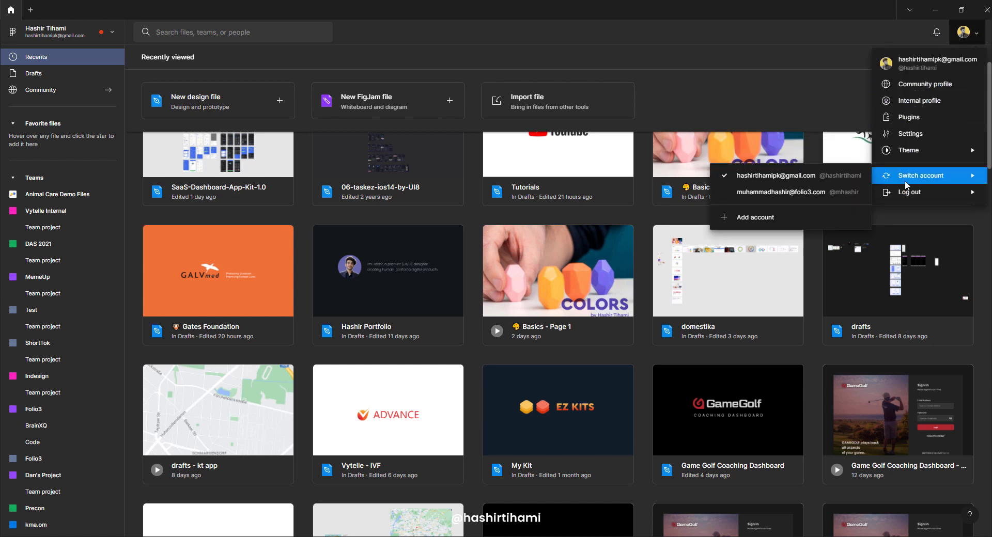
pyautogui.click(465, 50)
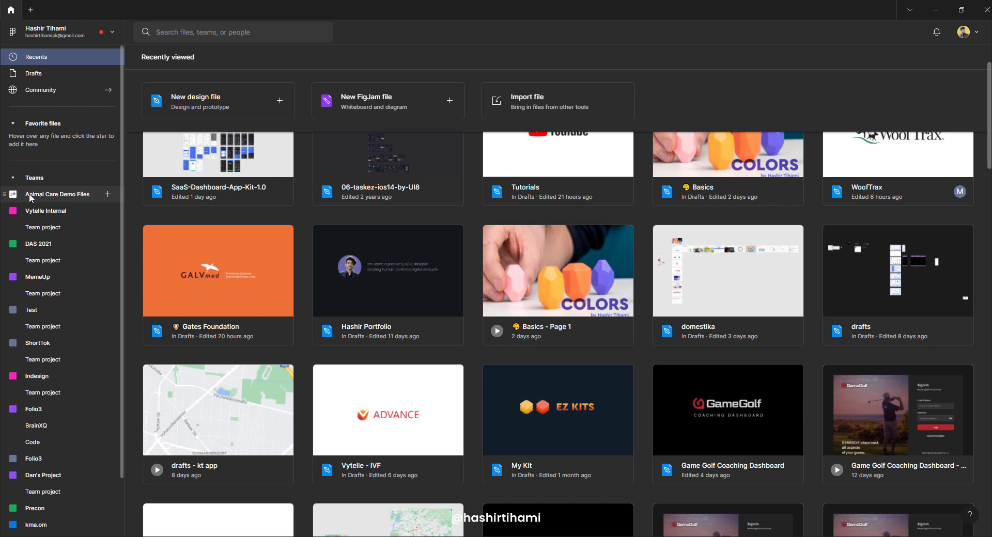
# Finish creating Test Team and land back on the Recently viewed files grid.
pyautogui.click(54, 62)
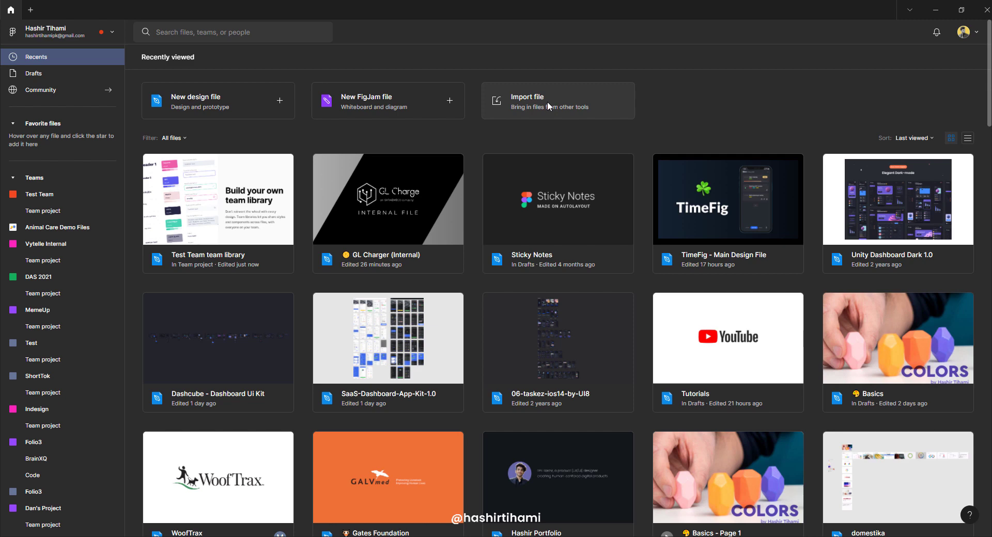
pyautogui.scroll(-3, 465, 103)
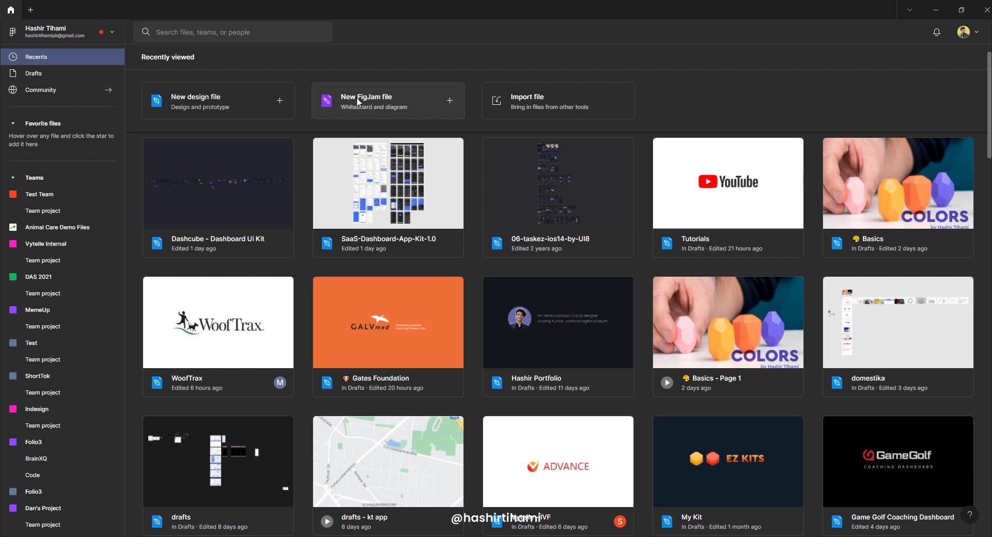
# Create a blank design file in Drafts and rename it from Untitled to 'Tutorial 101'.
pyautogui.click(220, 100)
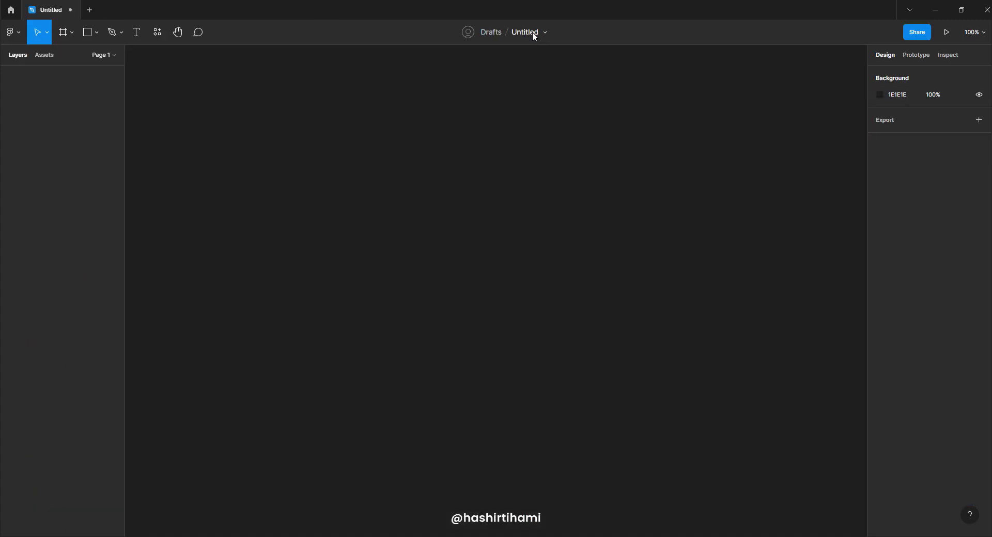
pyautogui.click(527, 33)
pyautogui.write('Tutorial 101')
pyautogui.press('Return')
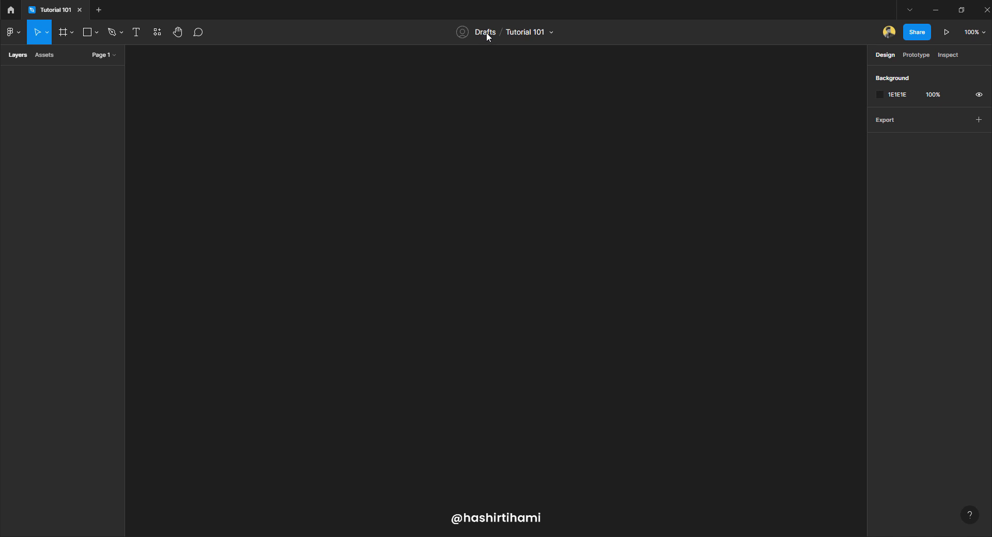
# Choose Move to project for Tutorial 101, then return to the home file browser.
pyautogui.click(552, 32)
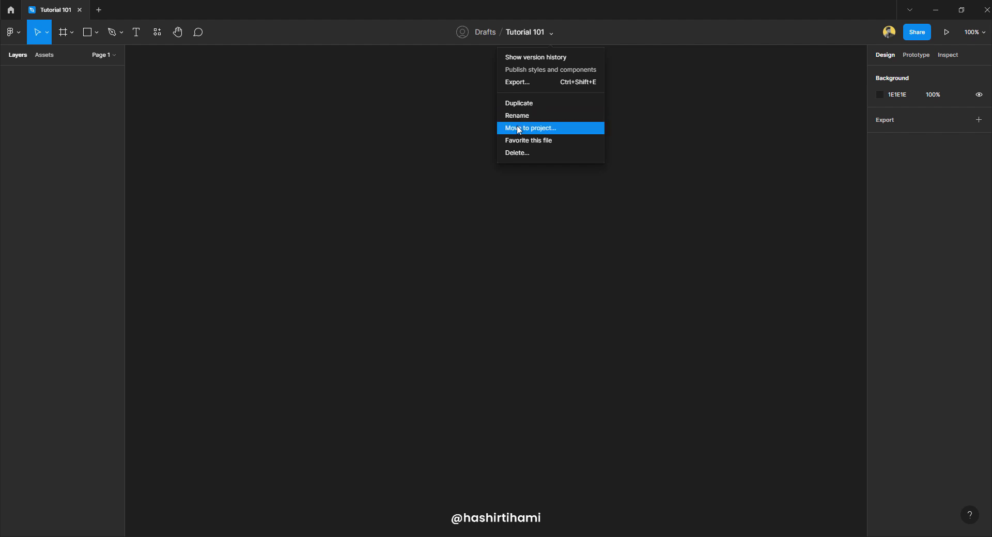
pyautogui.click(459, 126)
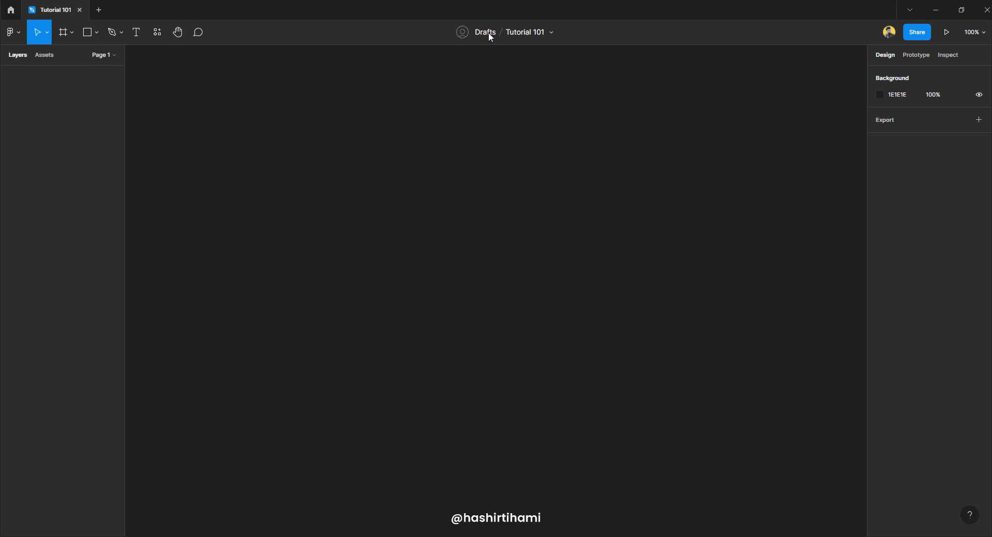
pyautogui.click(10, 11)
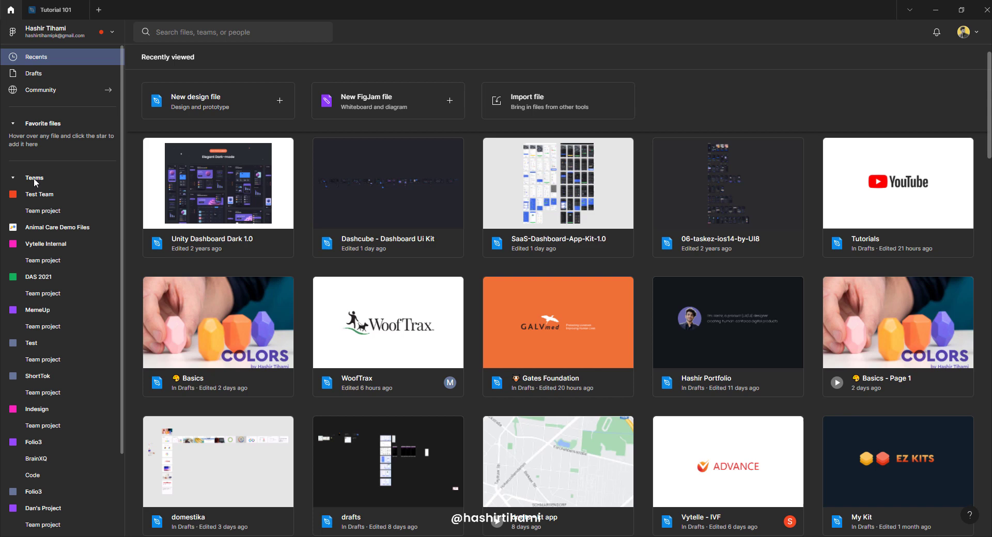
pyautogui.scroll(-3, 33, 177)
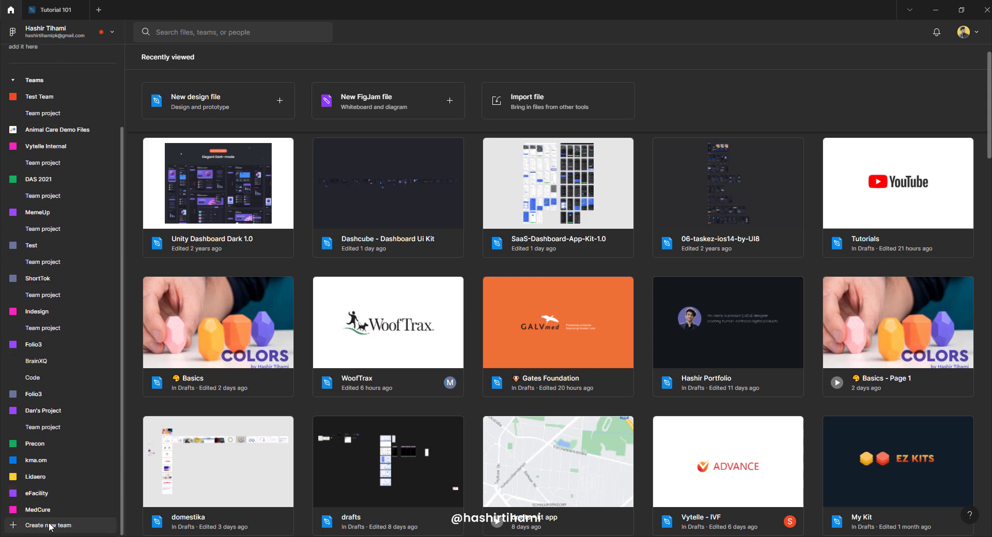
# Set up a new team with the name 'Tutorial Army' and create it.
pyautogui.click(52, 526)
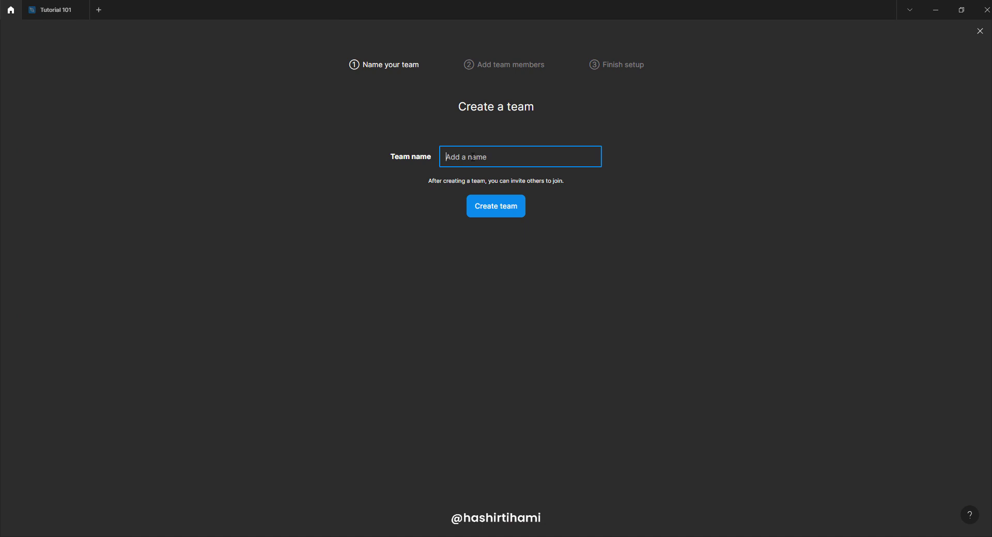
pyautogui.write('Tutorial Army')
pyautogui.click(499, 208)
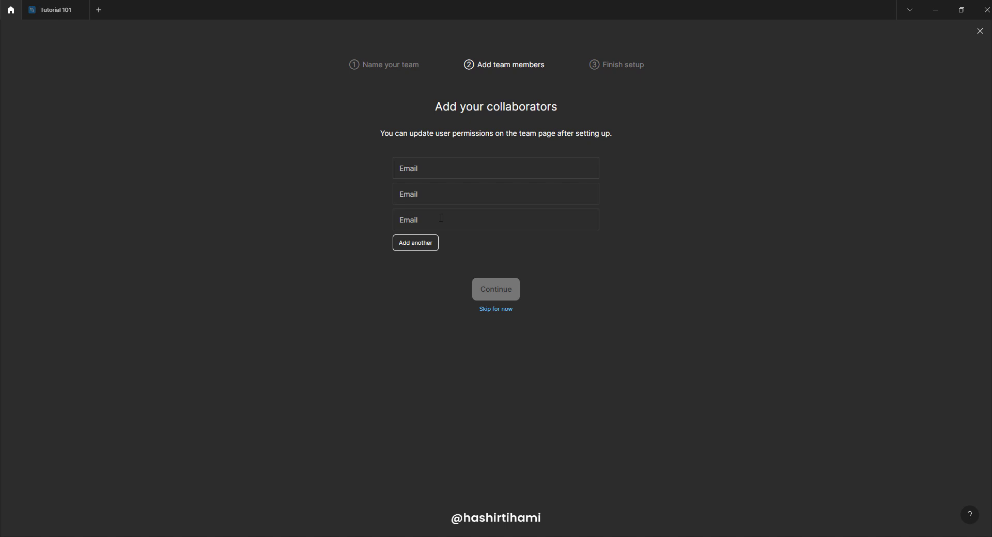
# Skip the Add your collaborators step without inviting anyone to Tutorial Army.
pyautogui.click(492, 309)
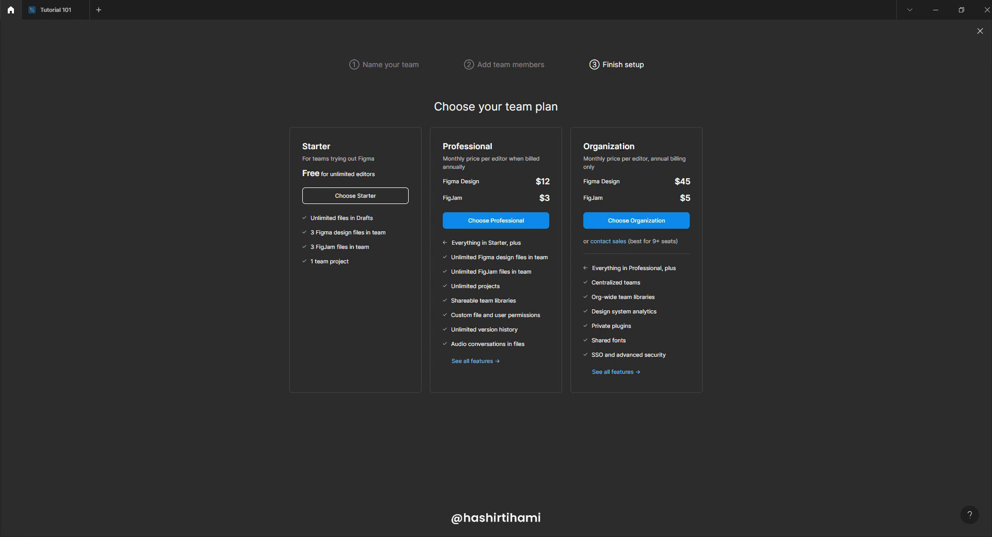
# Choose the free Starter plan for Tutorial Army and look into its Team project.
pyautogui.click(356, 196)
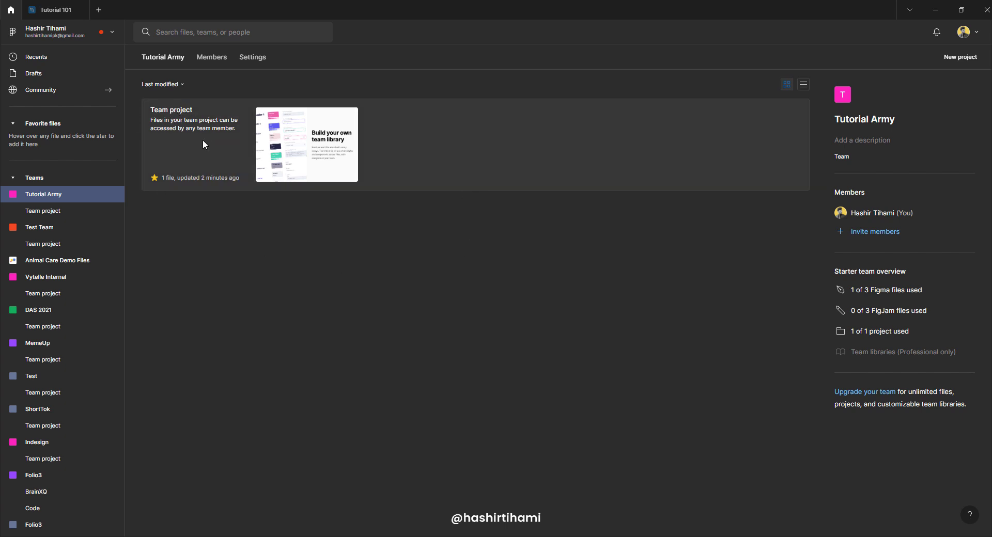
pyautogui.click(198, 135)
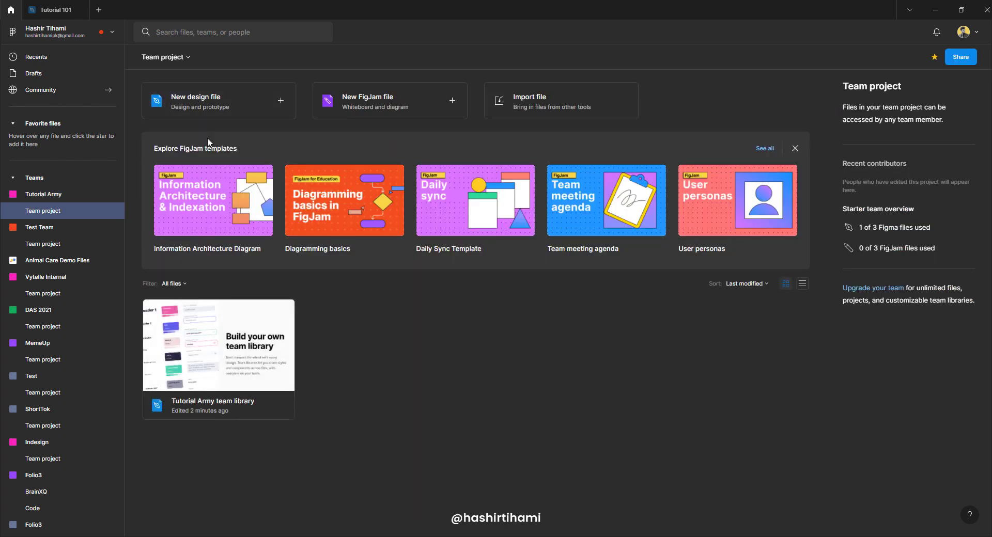
pyautogui.click(52, 196)
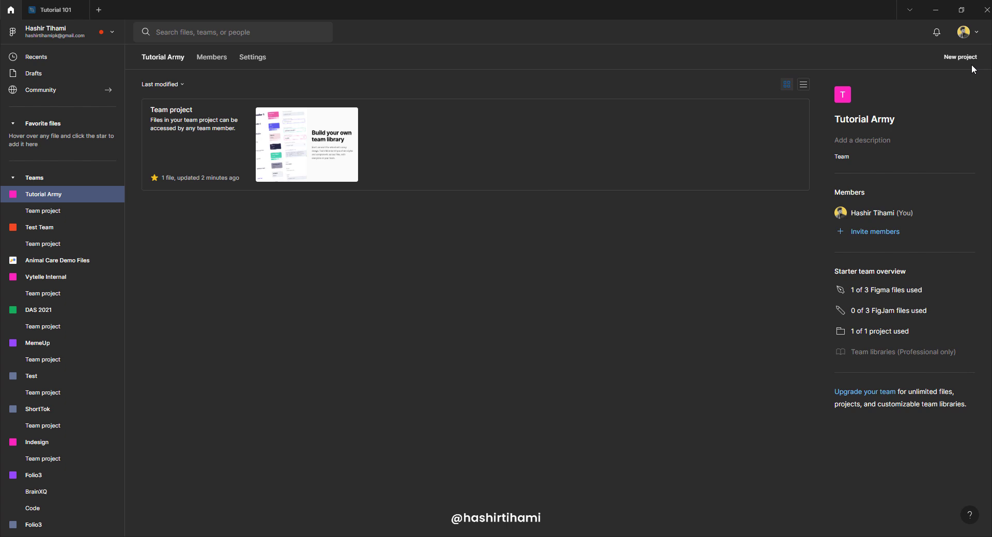
# Try adding a new project, cancel the upgrade prompt, and reopen Team project.
pyautogui.click(962, 61)
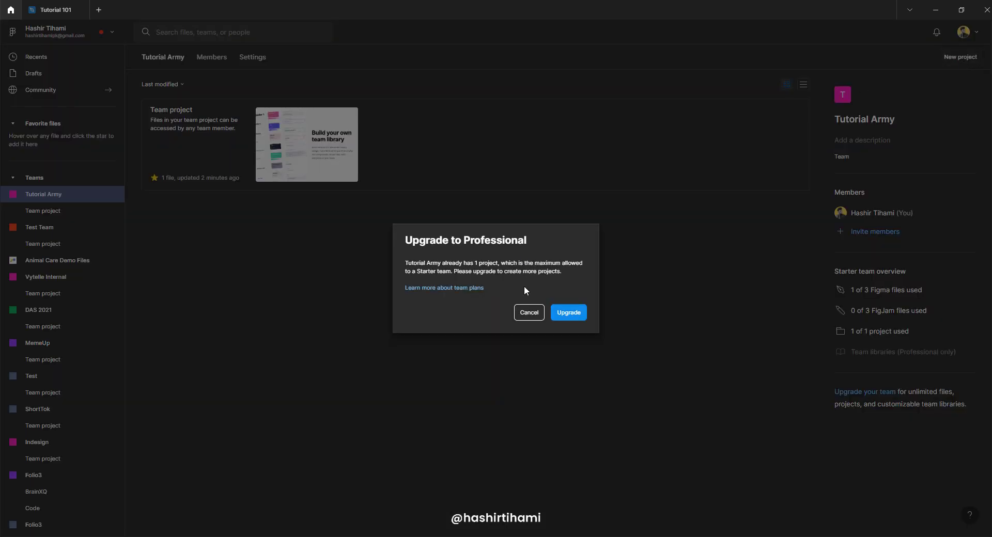
pyautogui.click(527, 313)
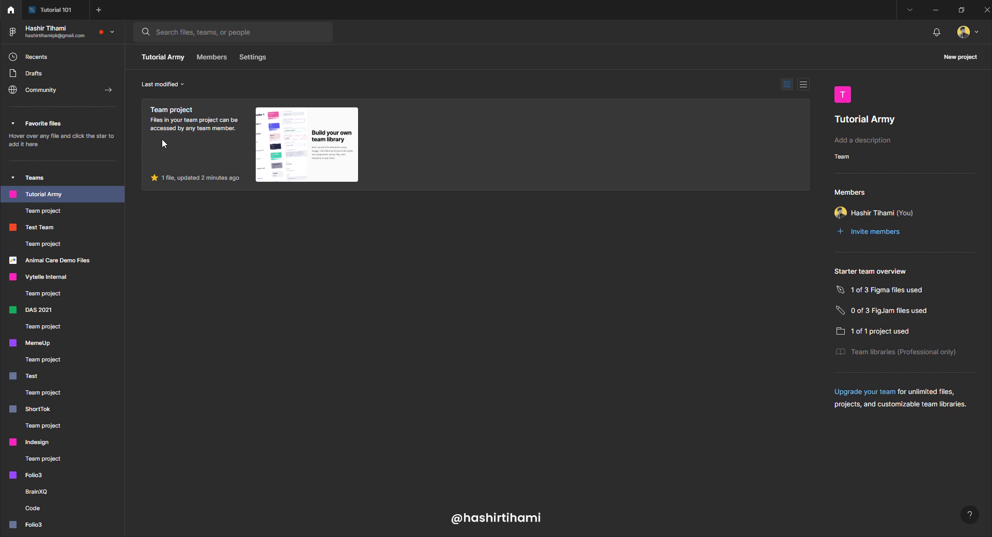
pyautogui.click(383, 135)
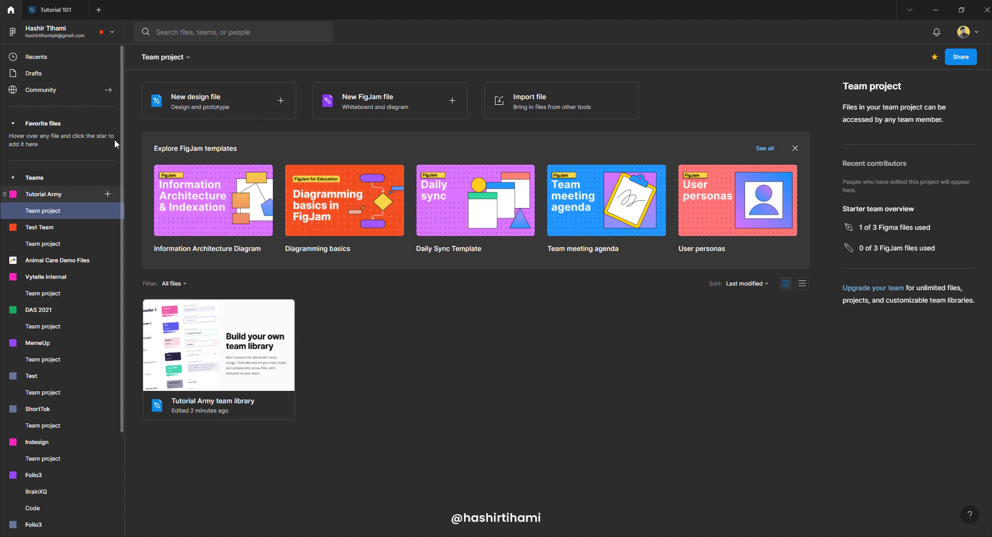
# Create a new design file in Team project, then close its unsaved Untitled tab.
pyautogui.click(219, 106)
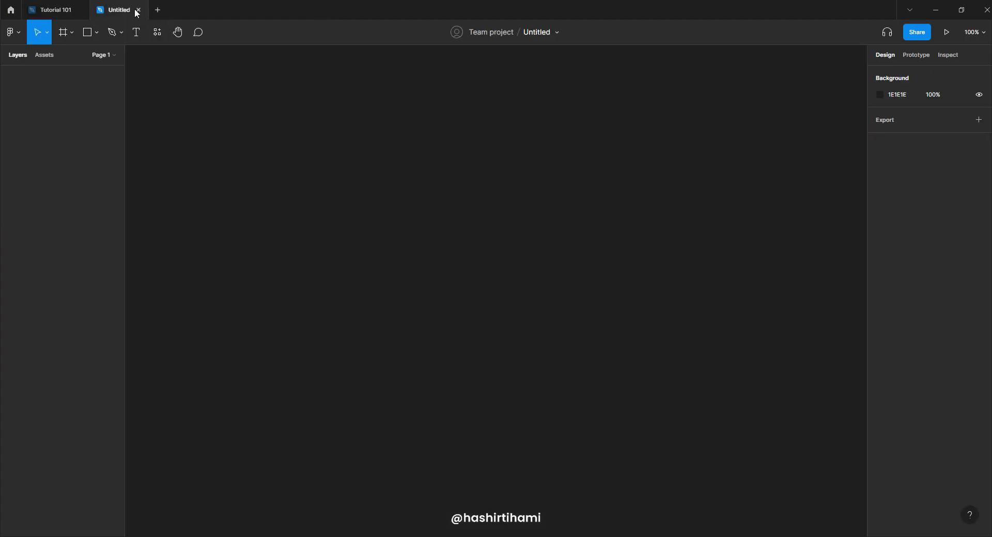
pyautogui.click(138, 10)
pyautogui.click(534, 266)
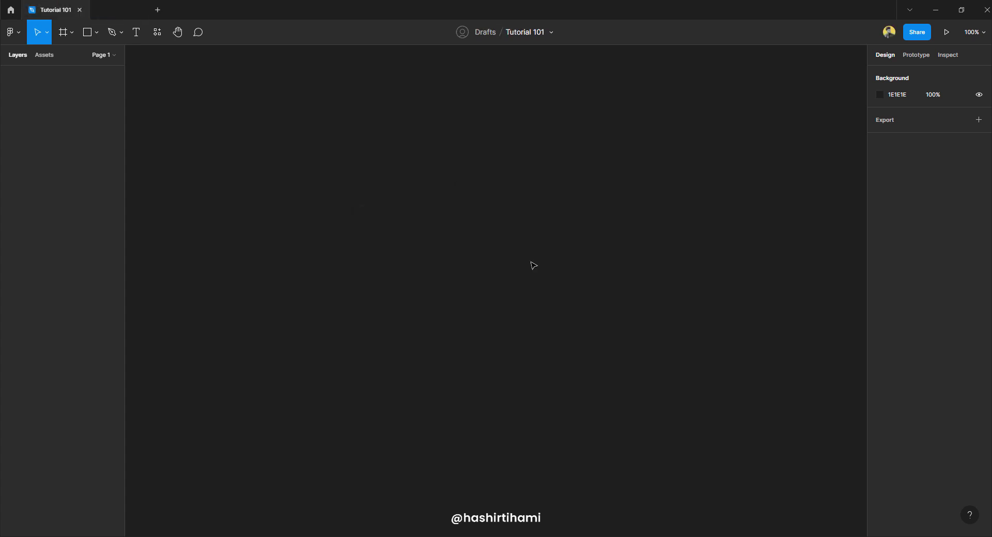
# Delete the Untitled file from the file browser and switch back to the Tutorial 101 tab.
pyautogui.click(11, 10)
pyautogui.rightClick(221, 341)
pyautogui.click(238, 328)
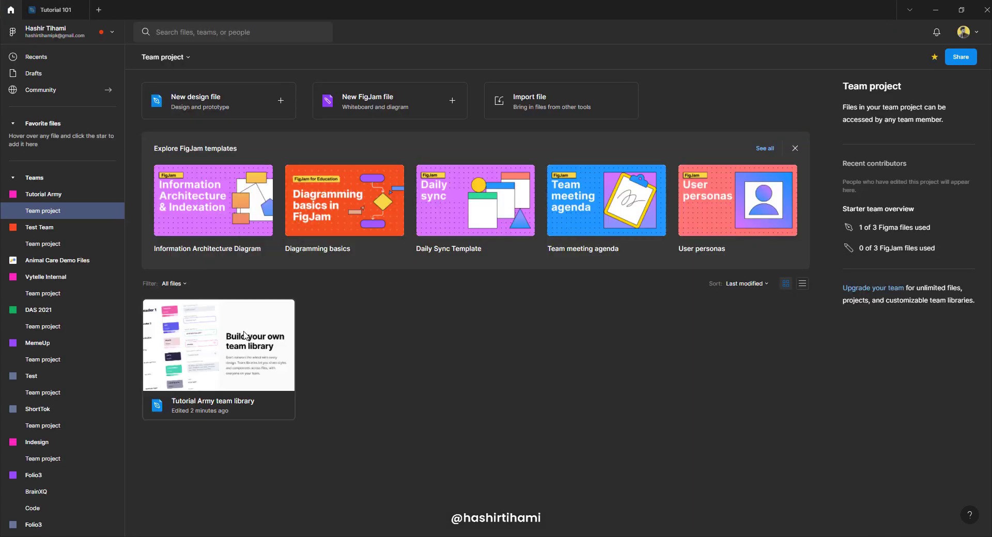
pyautogui.click(54, 13)
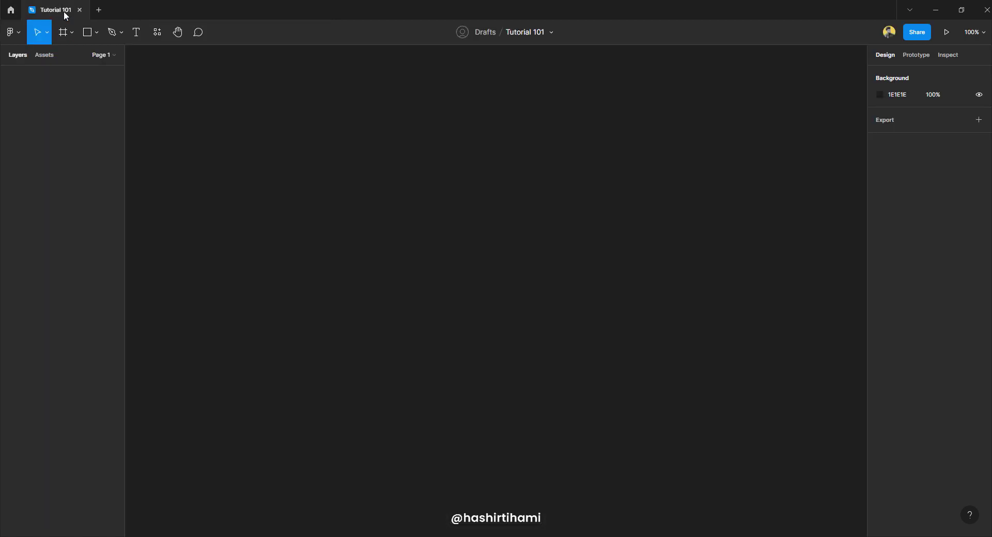
# Move the Tutorial 101 file from Drafts to the Tutorial Army Team project.
pyautogui.click(553, 33)
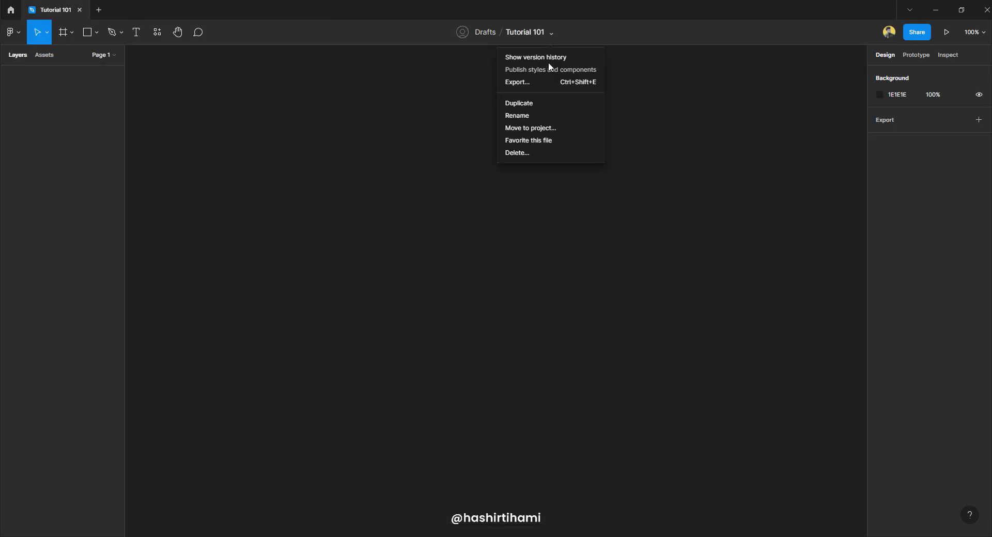
pyautogui.click(543, 134)
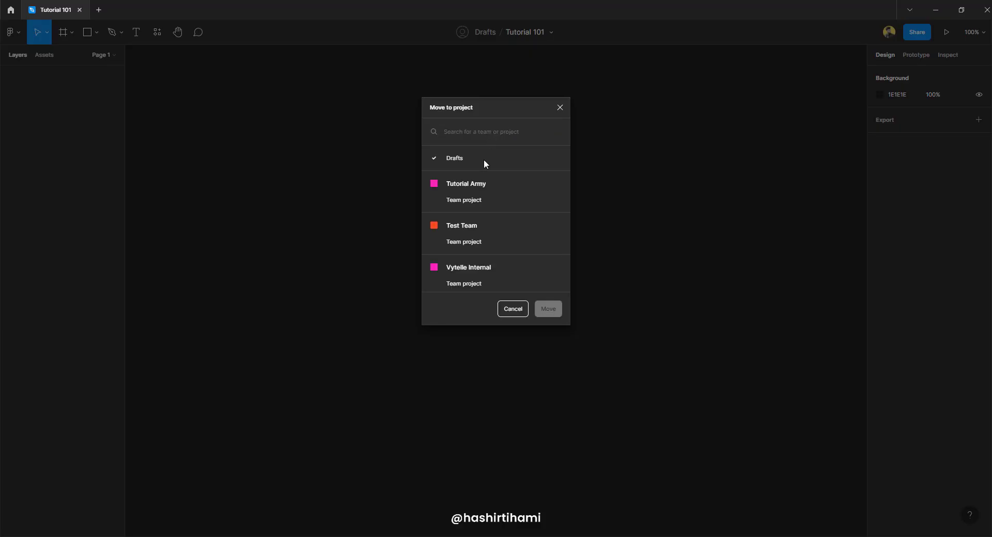
pyautogui.click(472, 200)
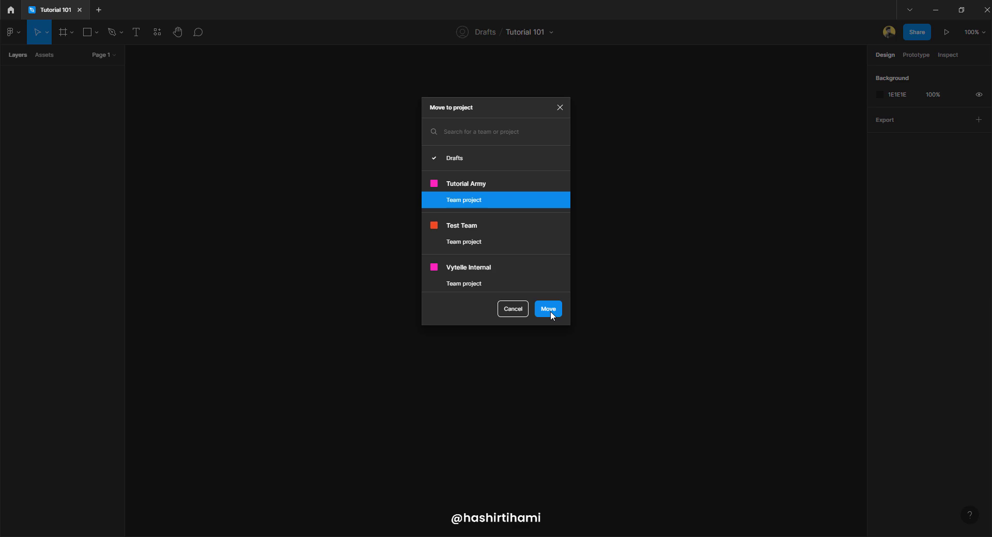
pyautogui.press('Return')
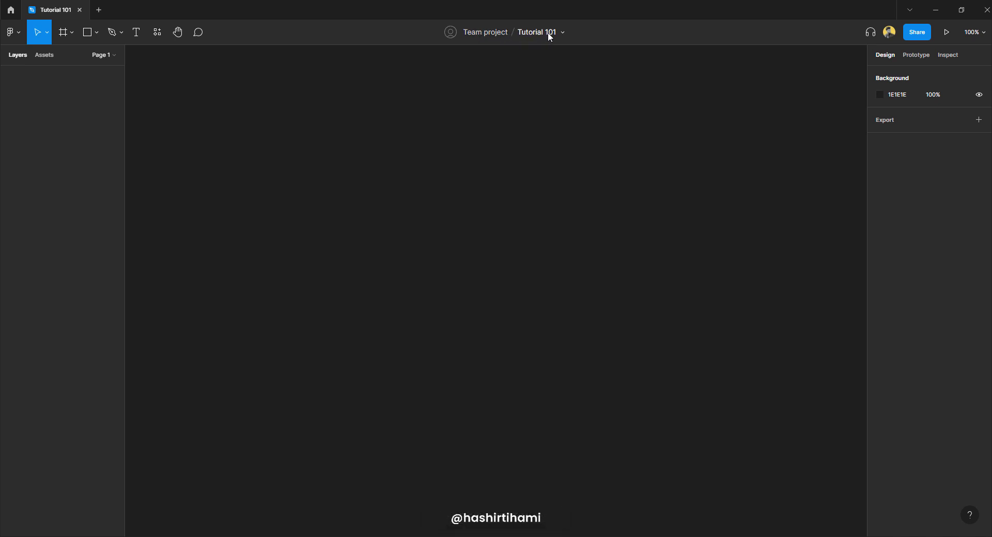
pyautogui.click(10, 11)
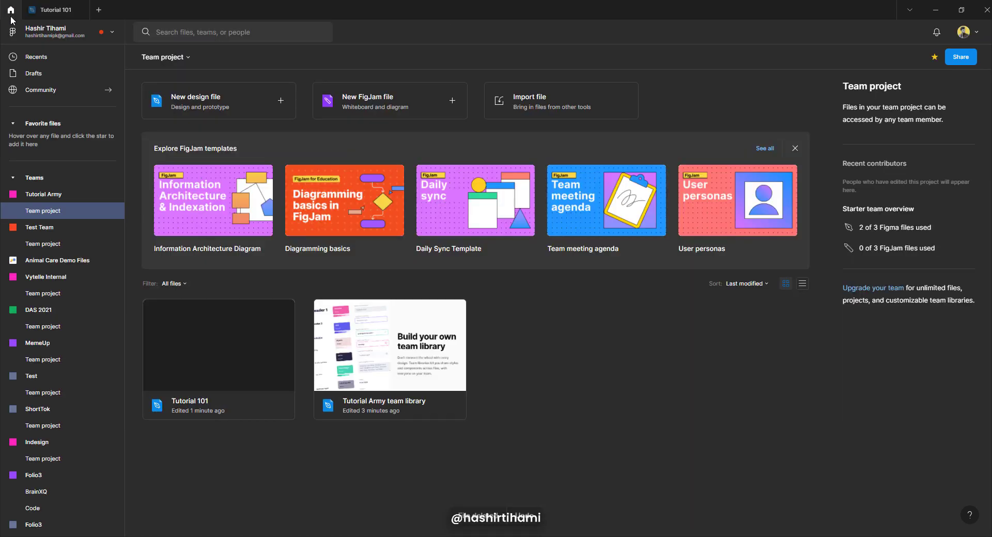
pyautogui.click(43, 196)
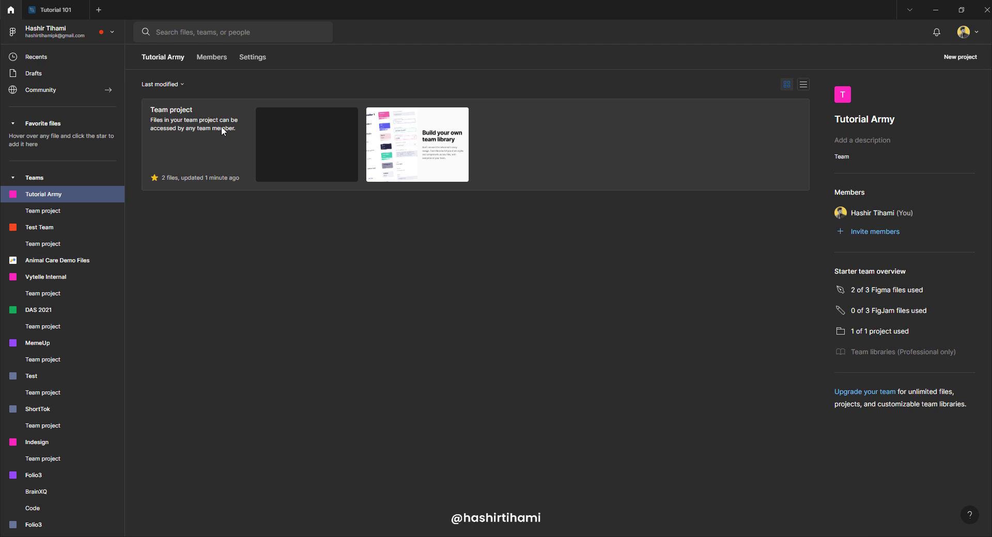
pyautogui.click(60, 12)
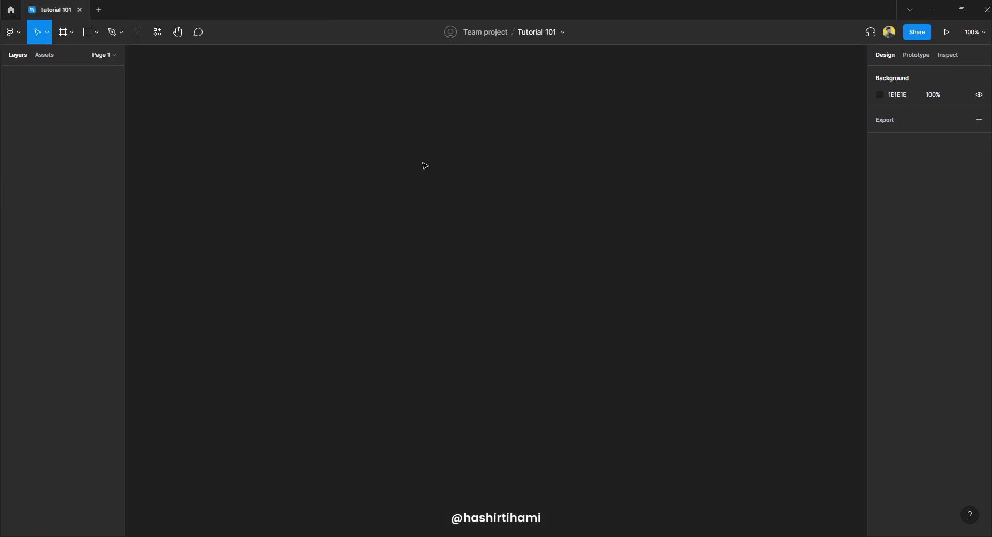